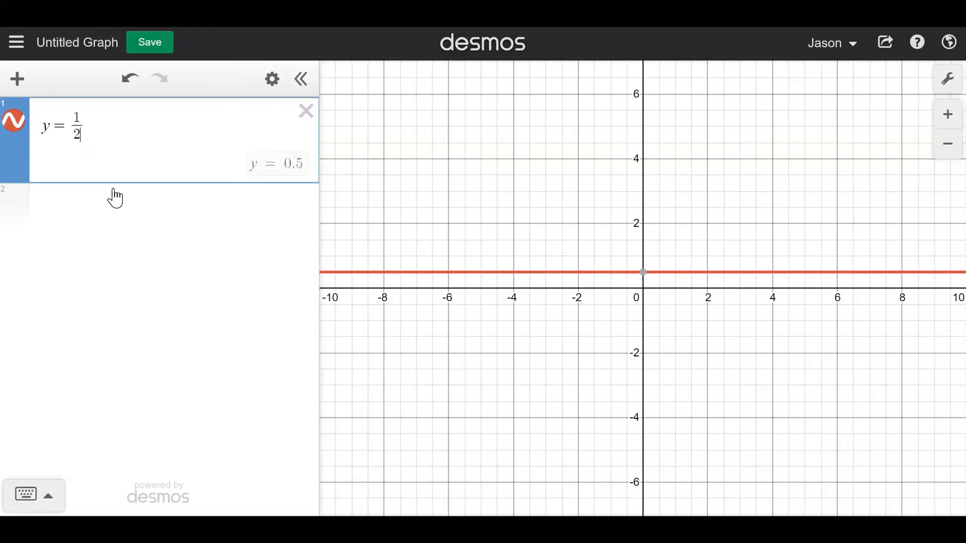
Complete the first expression as y = 1/2 x + 1 with the domain restriction {x < -3}.
text(x)
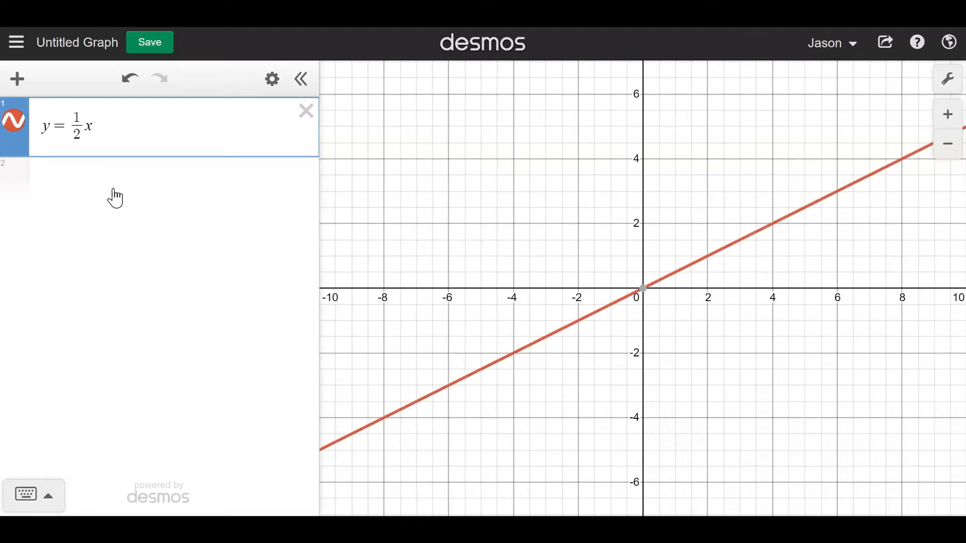
text(+1{)
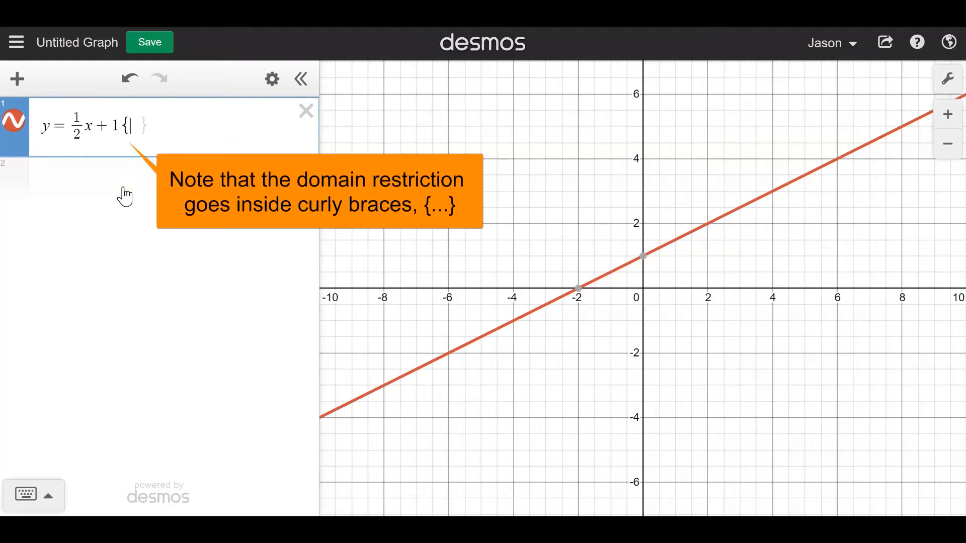
text(x<)
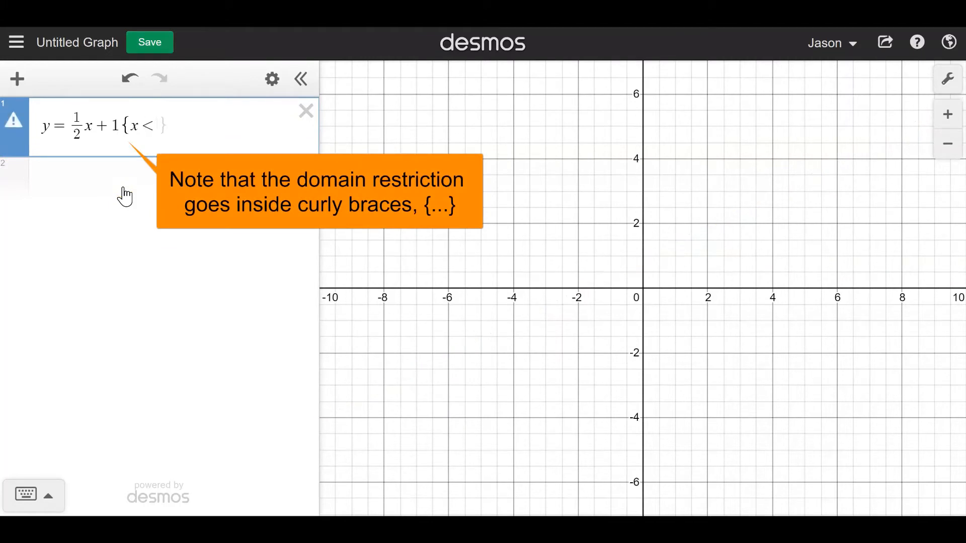
text(-3)
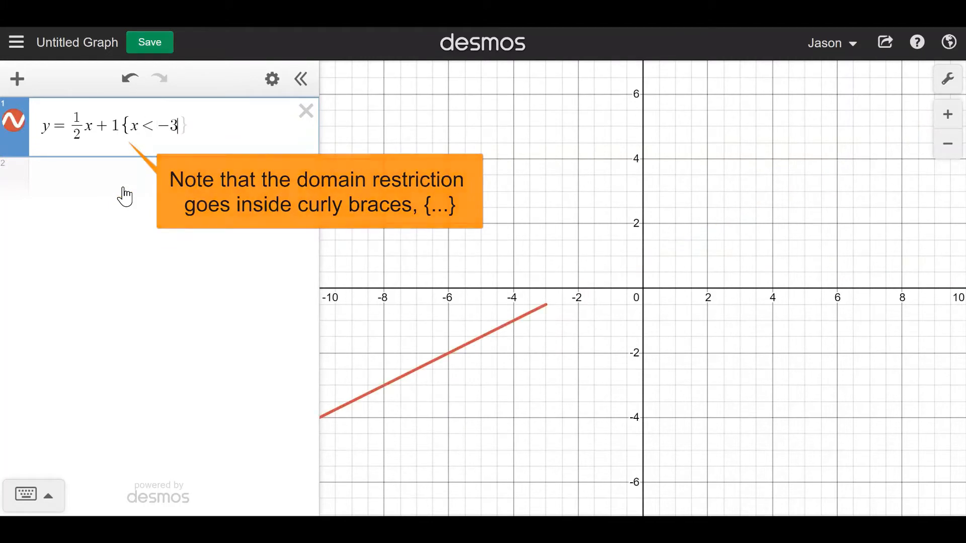
text(})
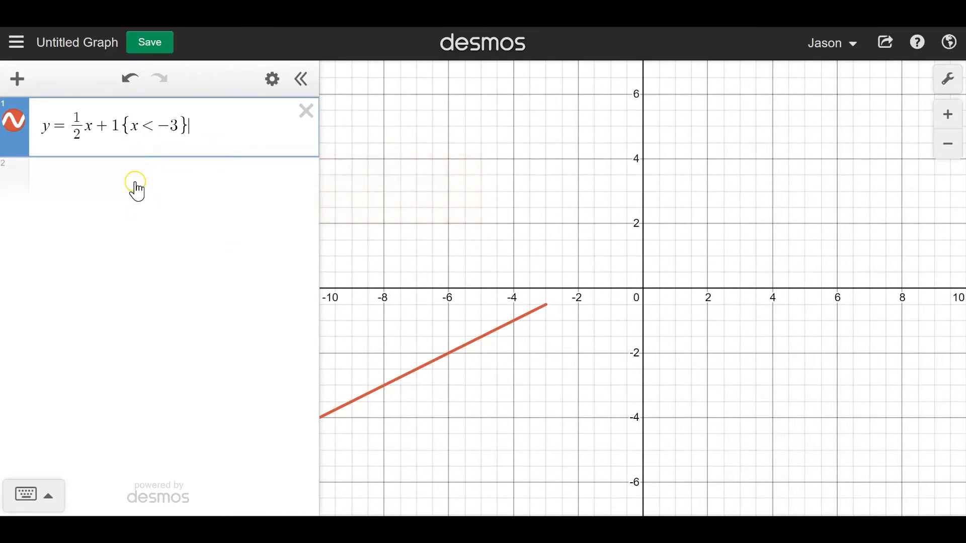
Add a second expression, y = 3, with the domain restriction {x > -3}.
click(134, 187)
text(y=3)
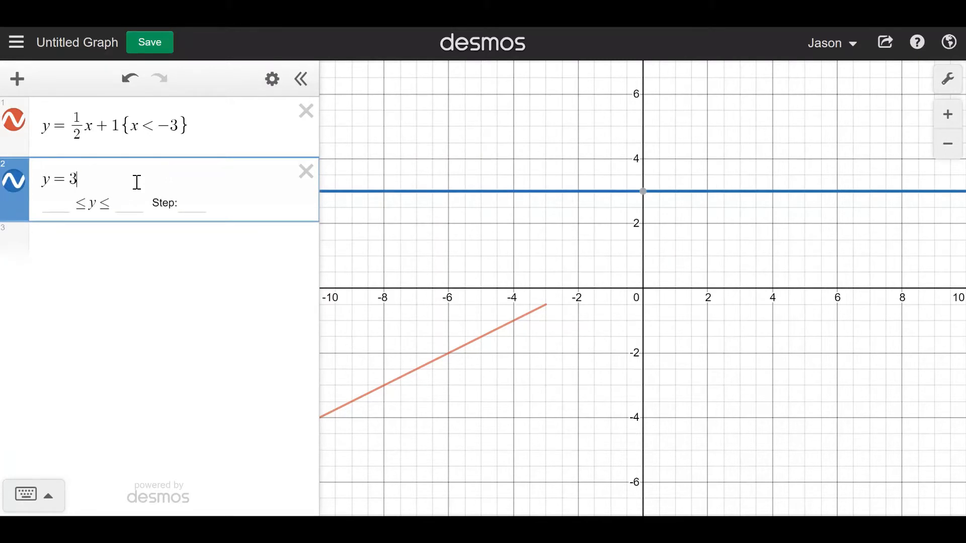
text({x>-3)
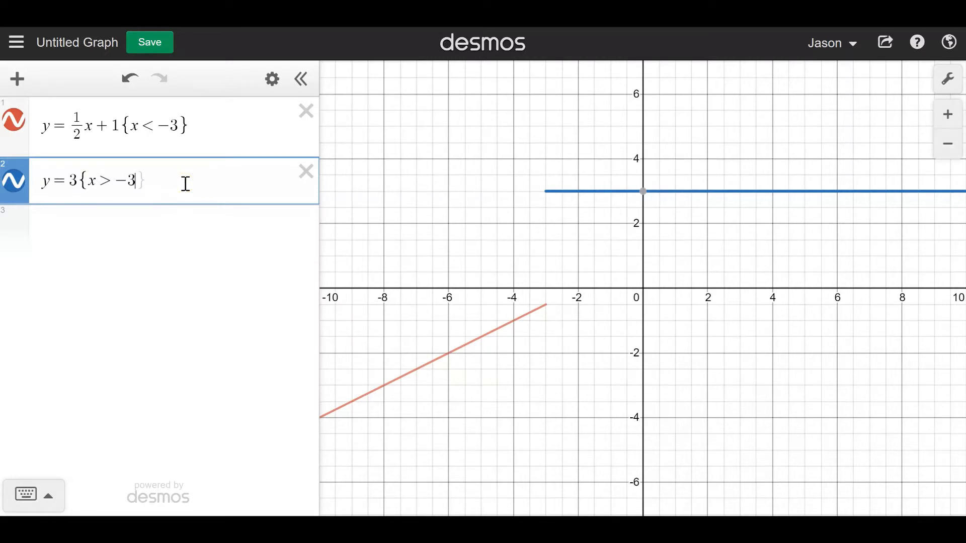
Start an empty third expression and hide the graphs of the first two expressions.
click(79, 327)
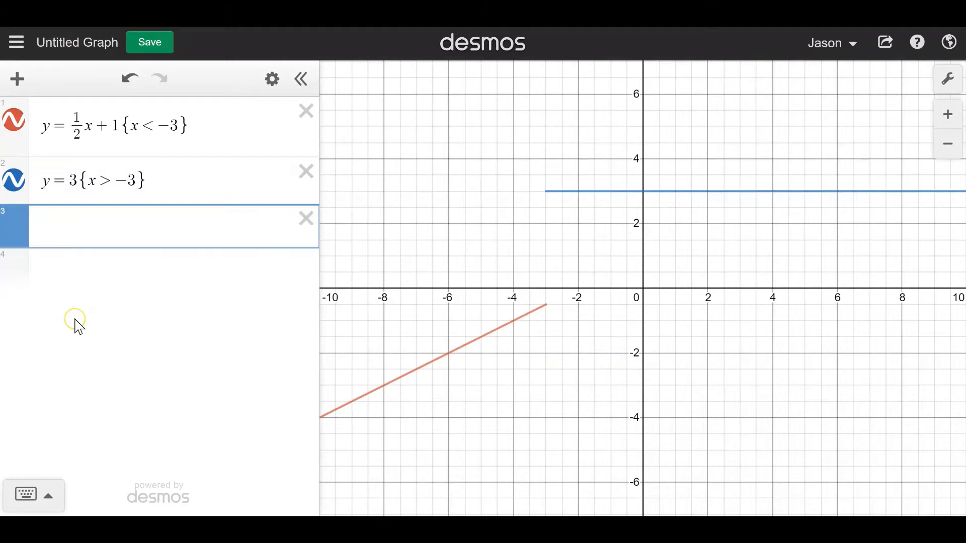
click(14, 180)
click(12, 124)
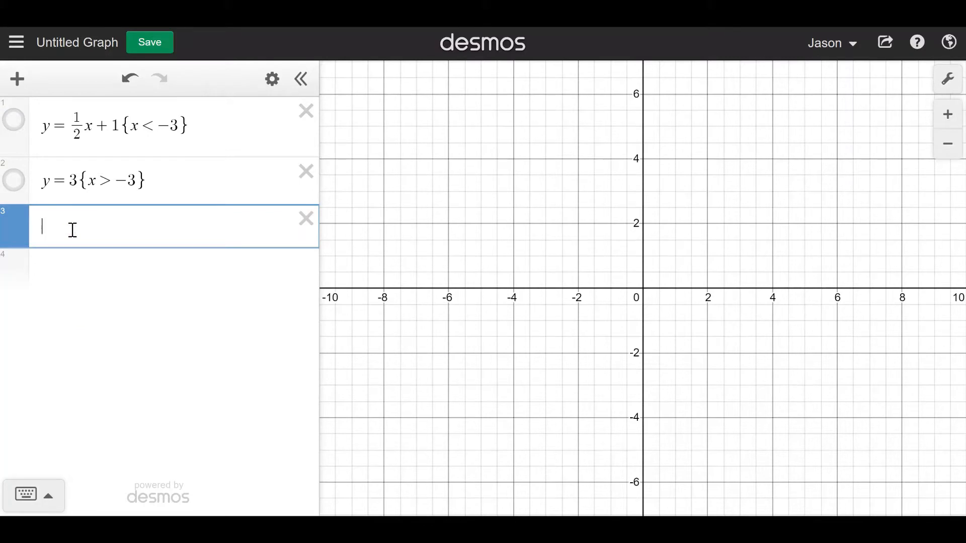
Begin a piecewise function in the third expression with the piece y = {-5 < x < 0: x + 1.
text(y=)
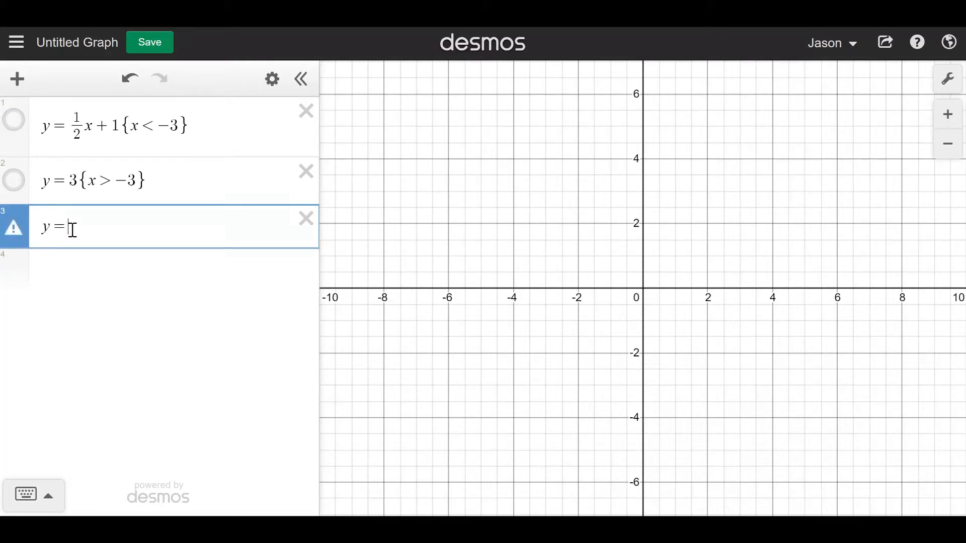
text(1{)
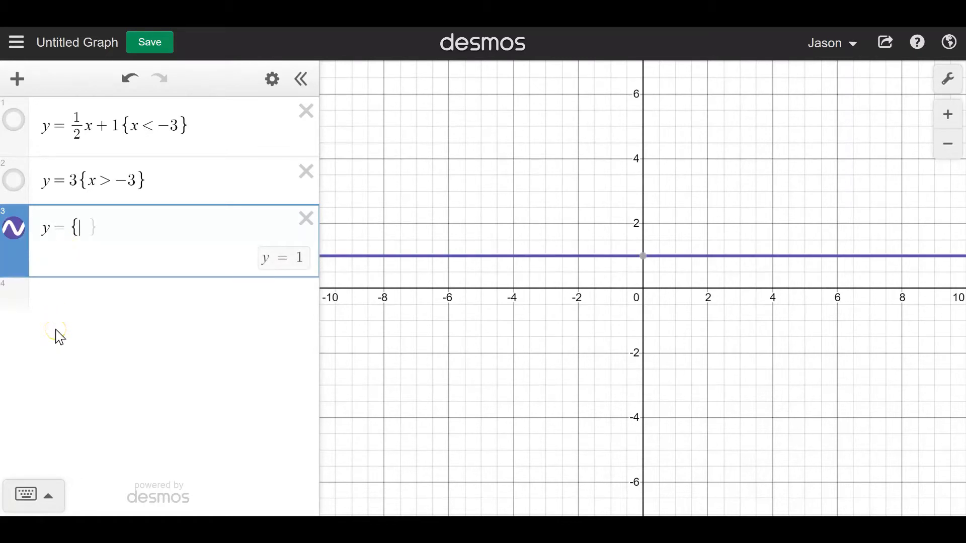
text(-5<)
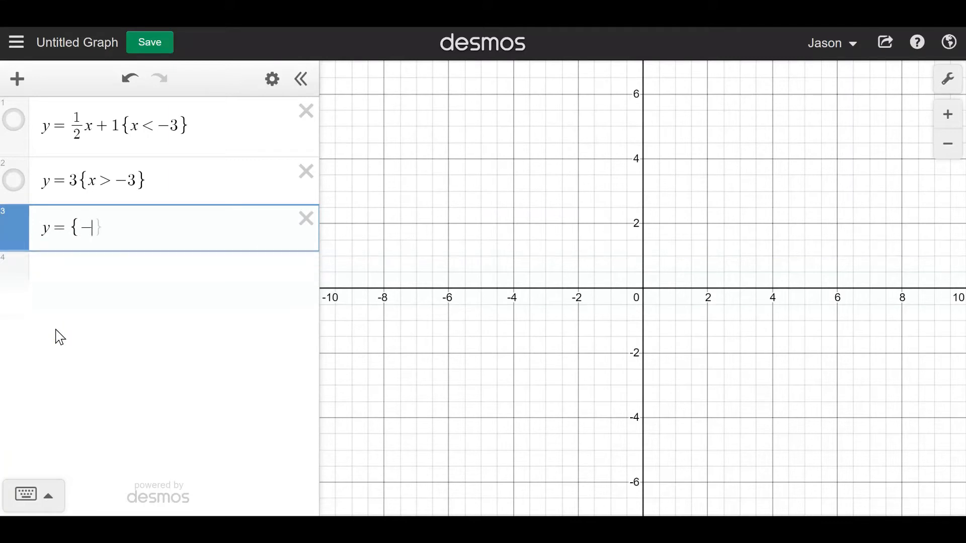
text(x<)
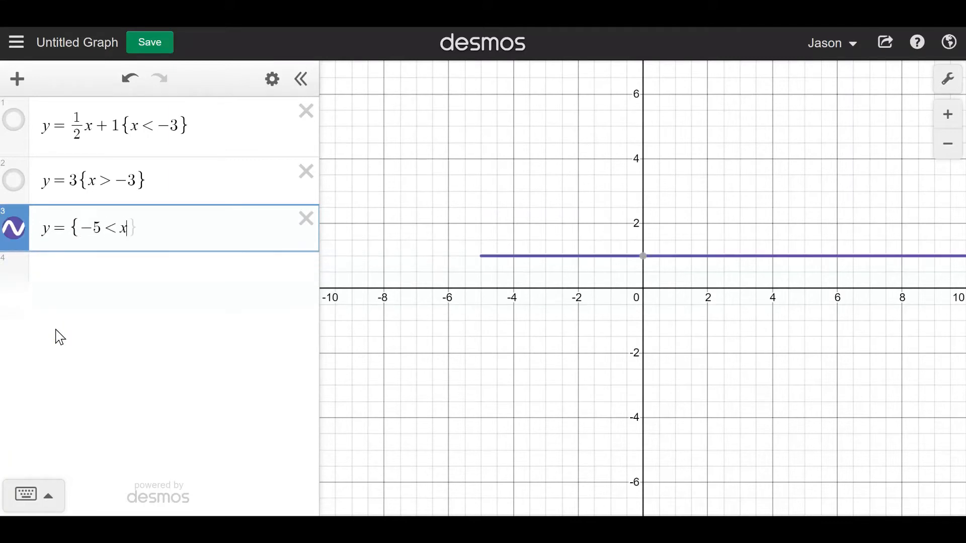
text(0)
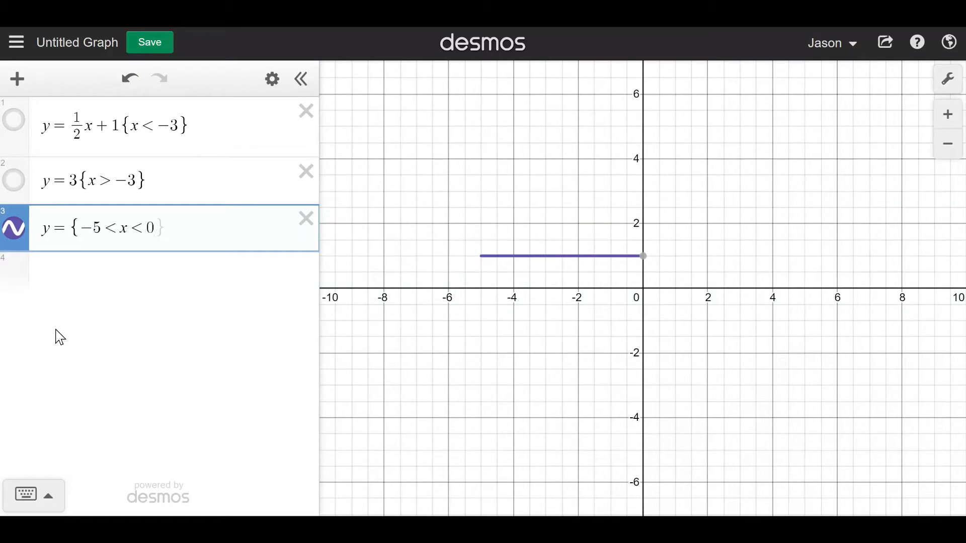
text(:)
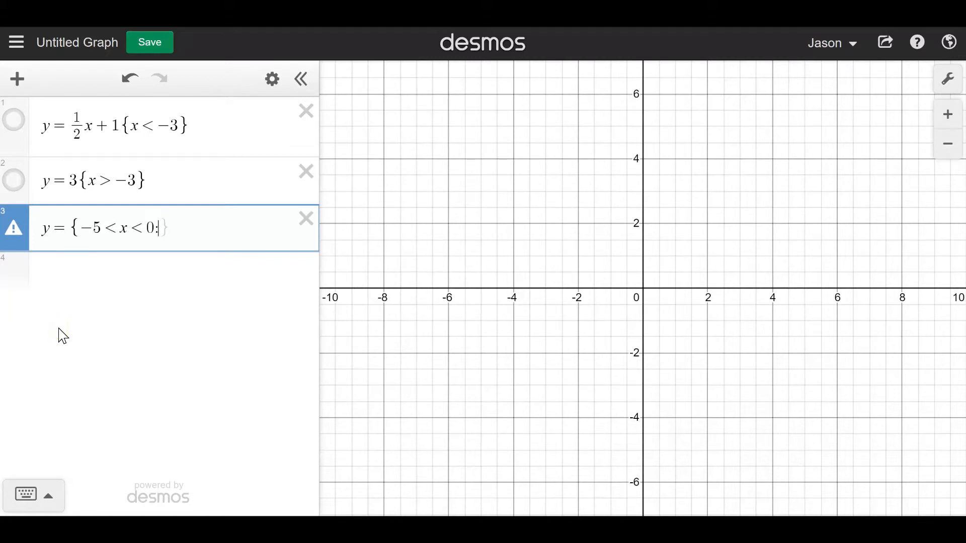
text(x+1)
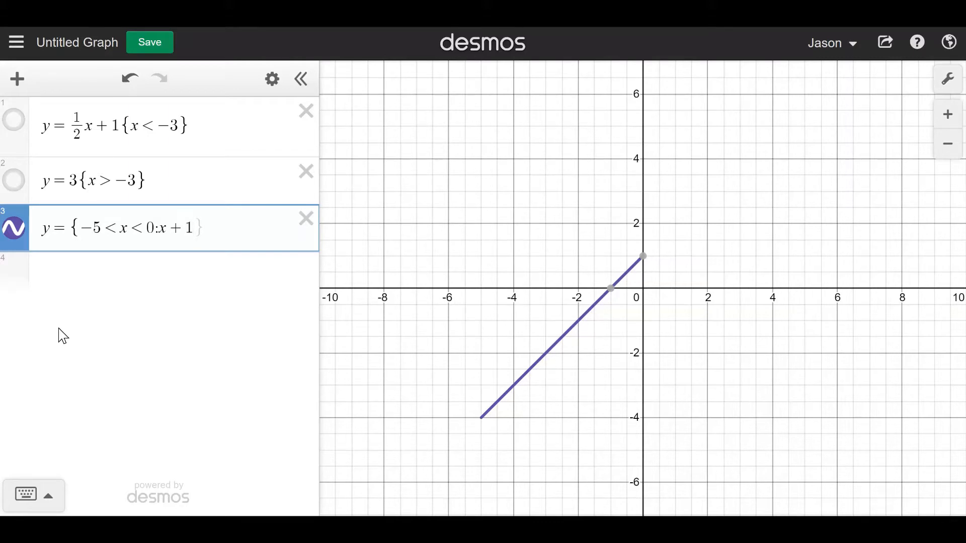
Add the second piece 0 < x < 3: |x - 1| - 2 after a comma and close the curly brace.
text(,)
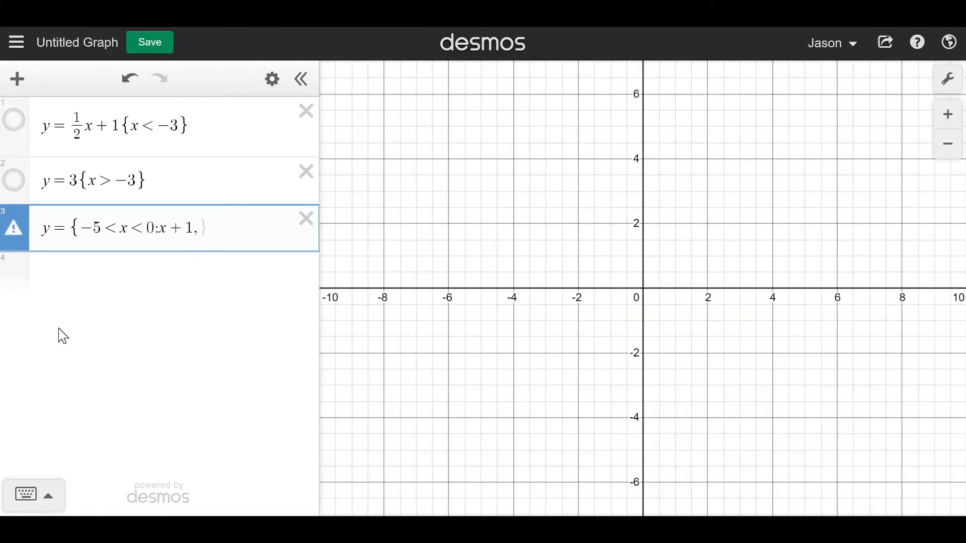
text(0)
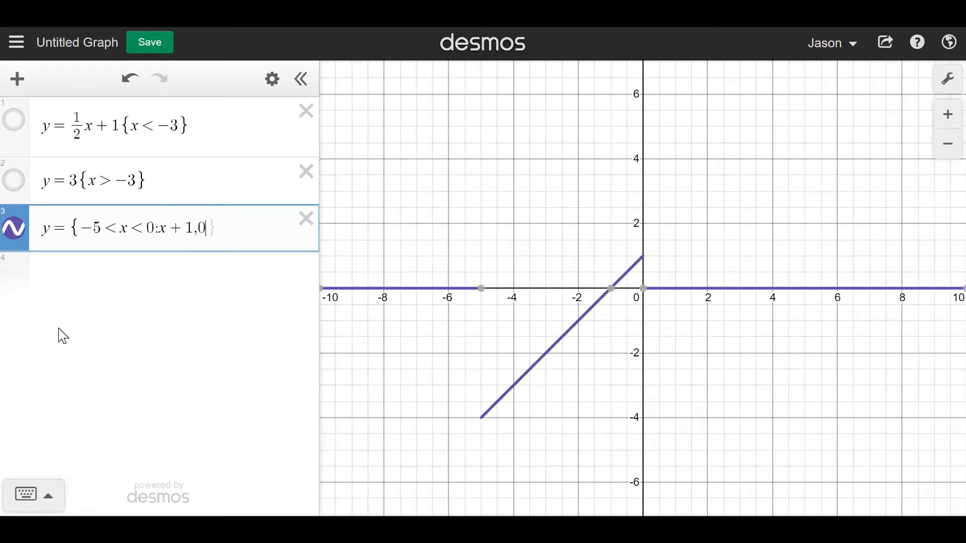
text(<x<3)
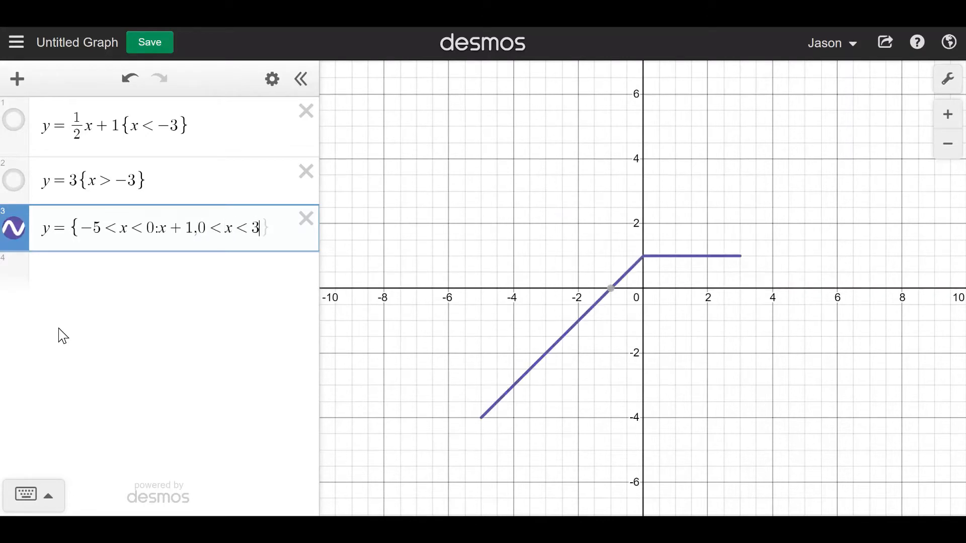
text(:|)
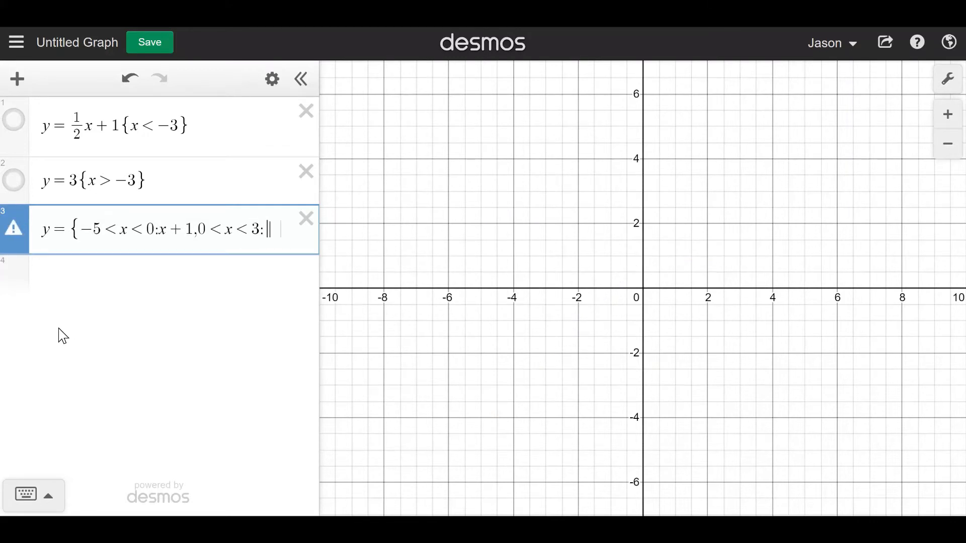
text(x)
text(-1|-)
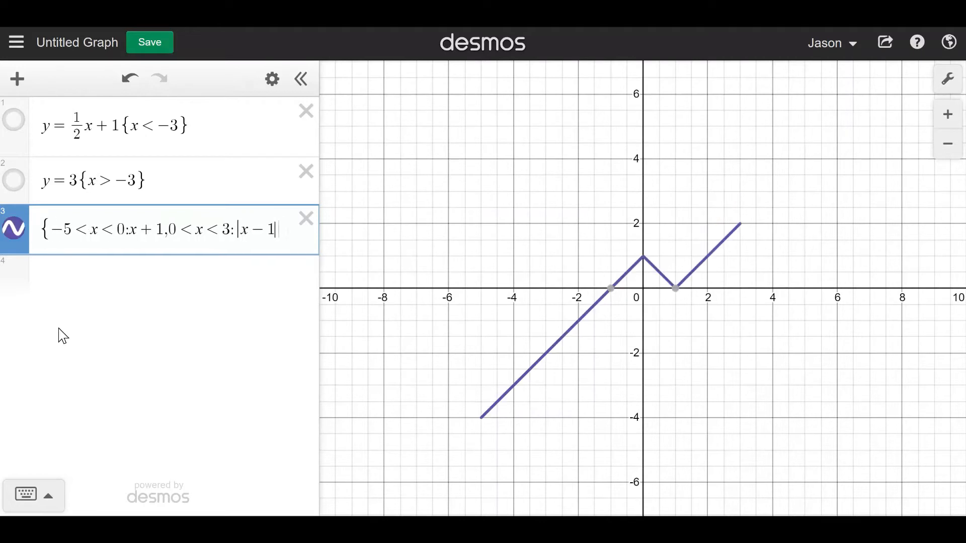
text(2)
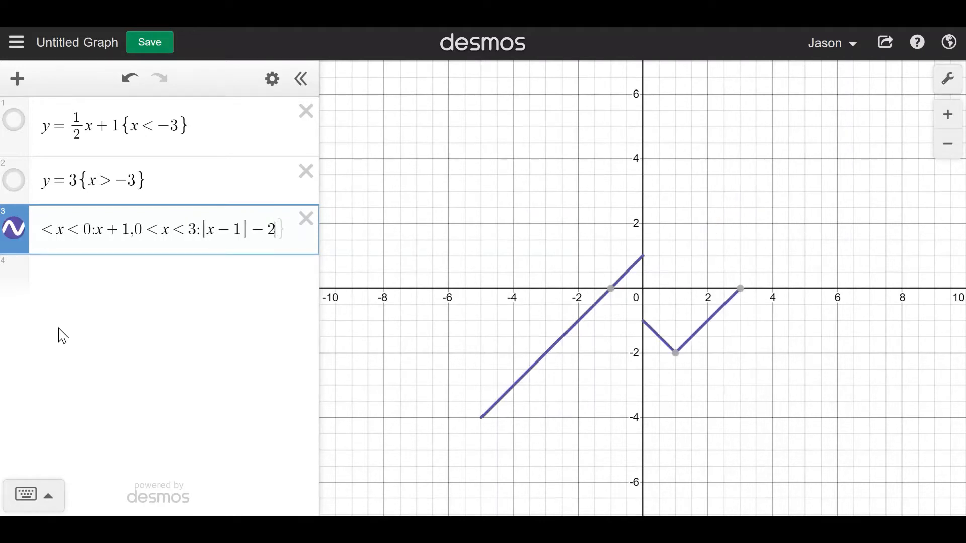
text(})
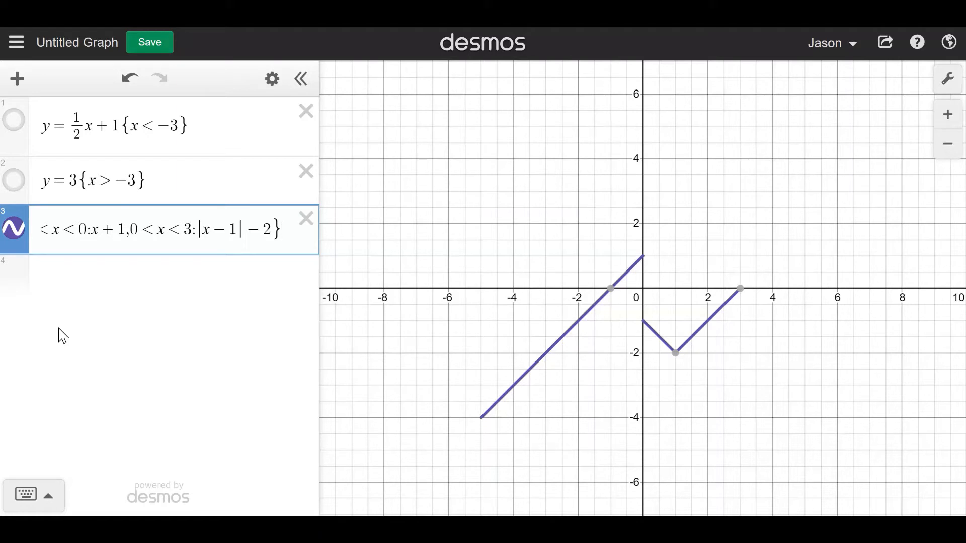
Highlight the first piece's domain condition, -5 < x < 0, in the third expression to review it.
key(Left)
key(Left)
key(Left)
key(Left)
key(Left)
key(Left)
key(Left)
key(Left)
key(Left)
key(Left)
key(Left)
key(shift+Left)
key(shift+Left)
key(shift+Left)
key(shift+Left)
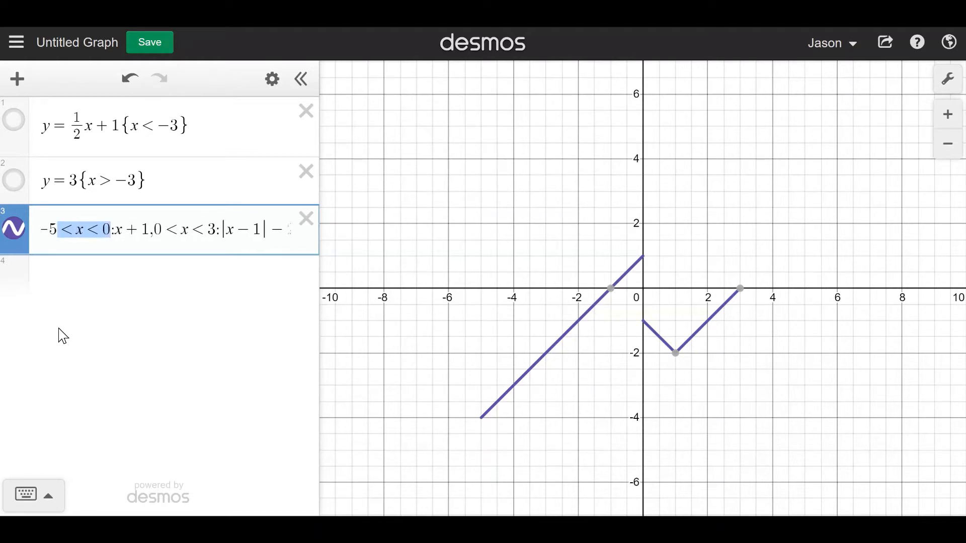
key(shift+Left)
key(shift+Left)
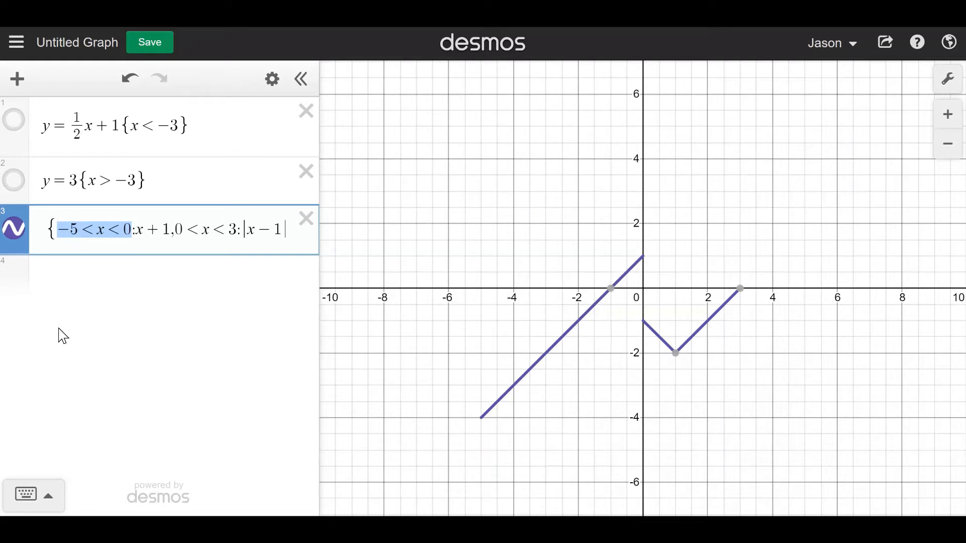
Highlight the first piece's formula, x + 1, in the third expression to review it.
key(Right)
key(Right)
key(shift+Right)
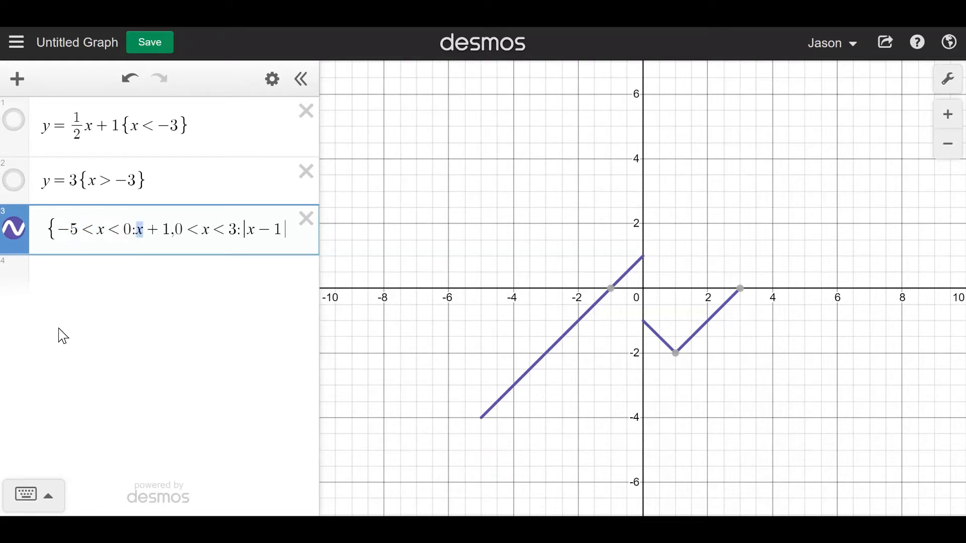
key(shift+Right)
key(shift+Right)
Highlight the second piece's domain condition, 0 < x < 3, in the third expression to review it.
key(Right)
key(shift+Right)
key(shift+Right)
key(shift+Right)
key(shift+Right)
key(shift+Right)
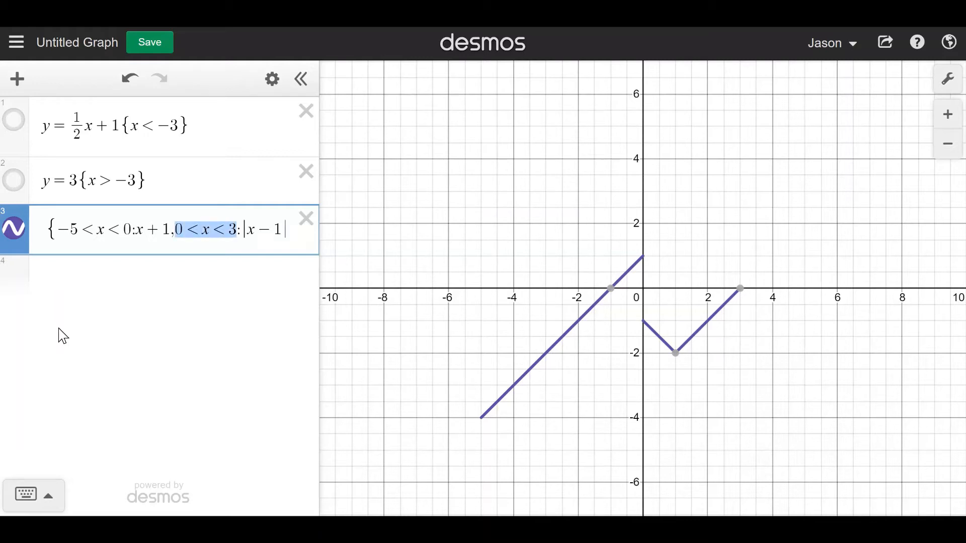
key(Right)
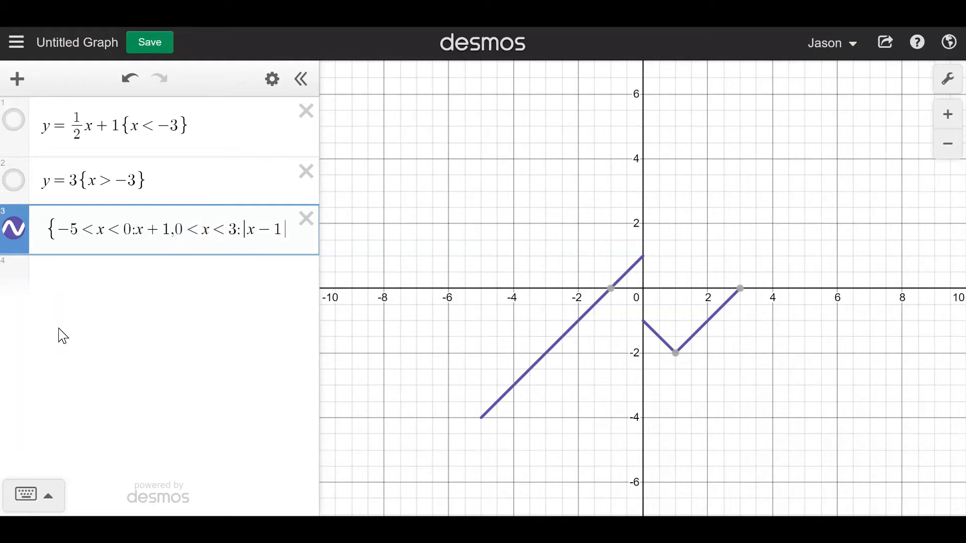
Add a fallback value of 4 after a comma at the end of the piecewise function, and remove it again.
text(-2)
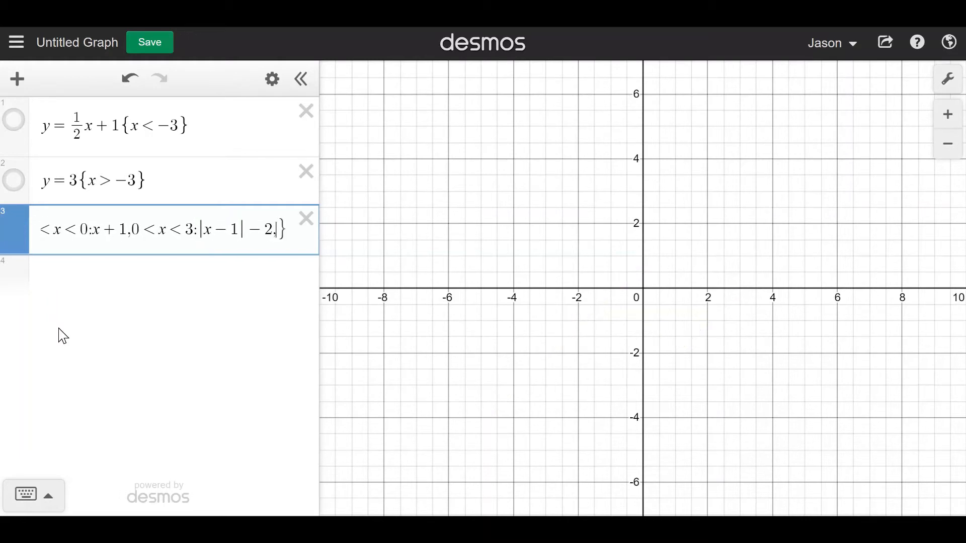
text(,)
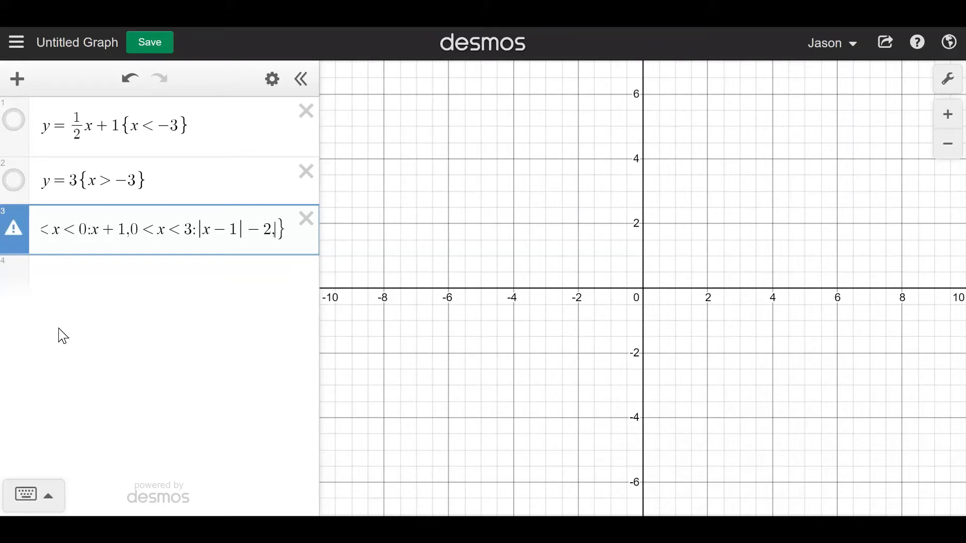
text(4)
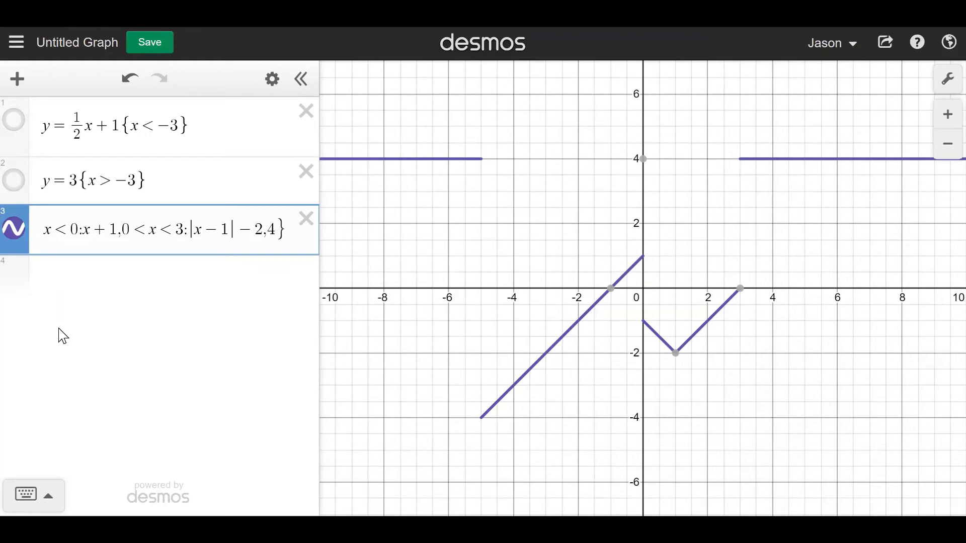
key(shift+Left)
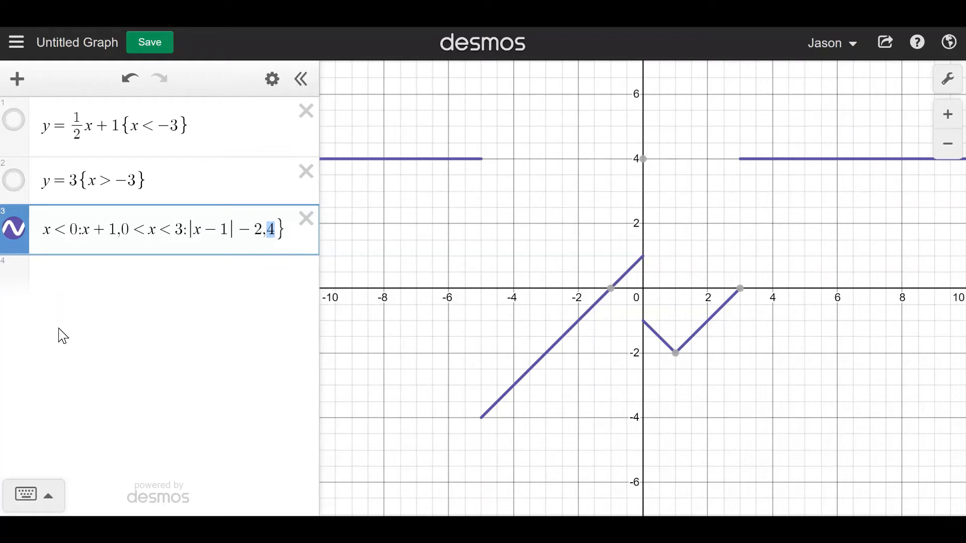
key(Right)
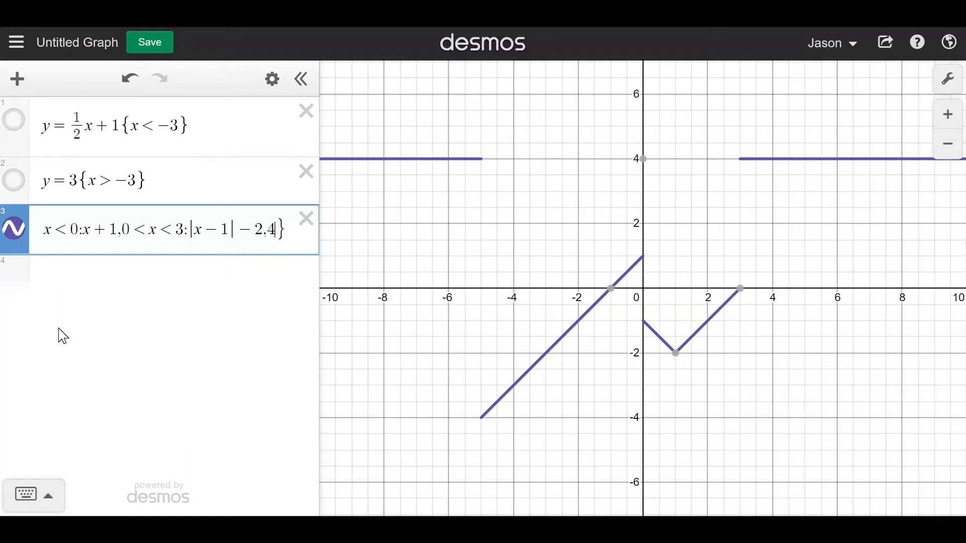
key(BackSpace)
key(BackSpace)
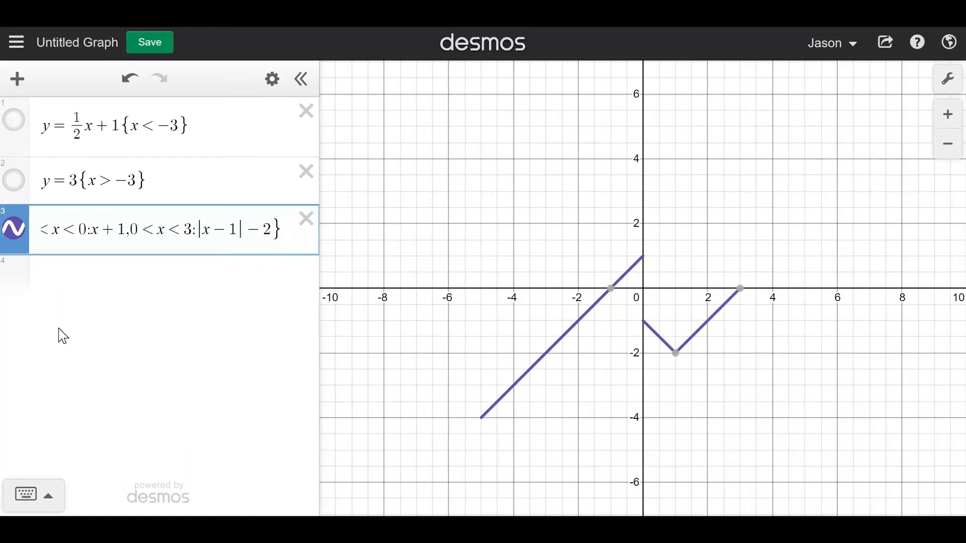
Insert "y =" in front of the opening brace of the piecewise expression in the third line.
key(Left)
key(Left)
key(Left)
key(Left)
key(Left)
key(Left)
key(Left)
key(Left)
key(Left)
key(Left)
key(Left)
key(Left)
key(Left)
key(Left)
key(Left)
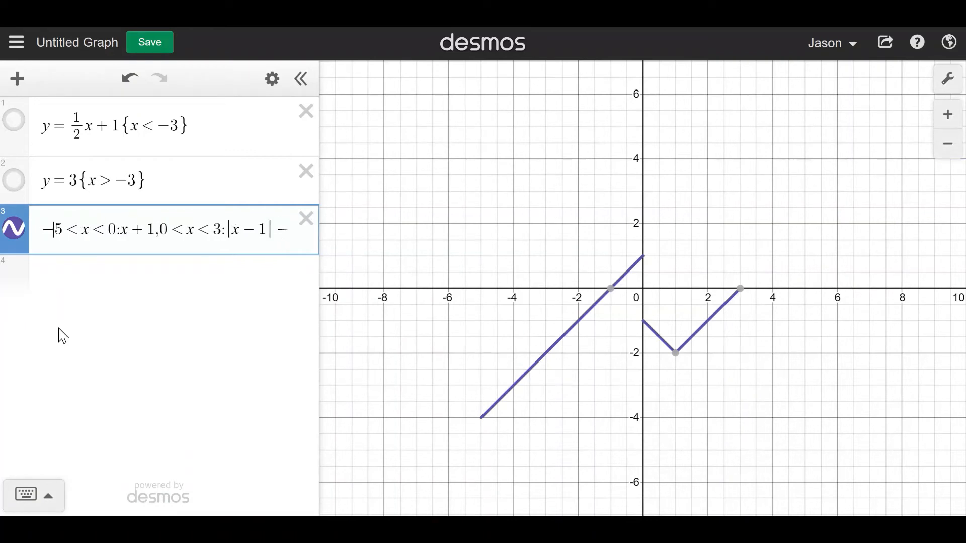
key(Left)
text(=)
key(Left)
text(y)
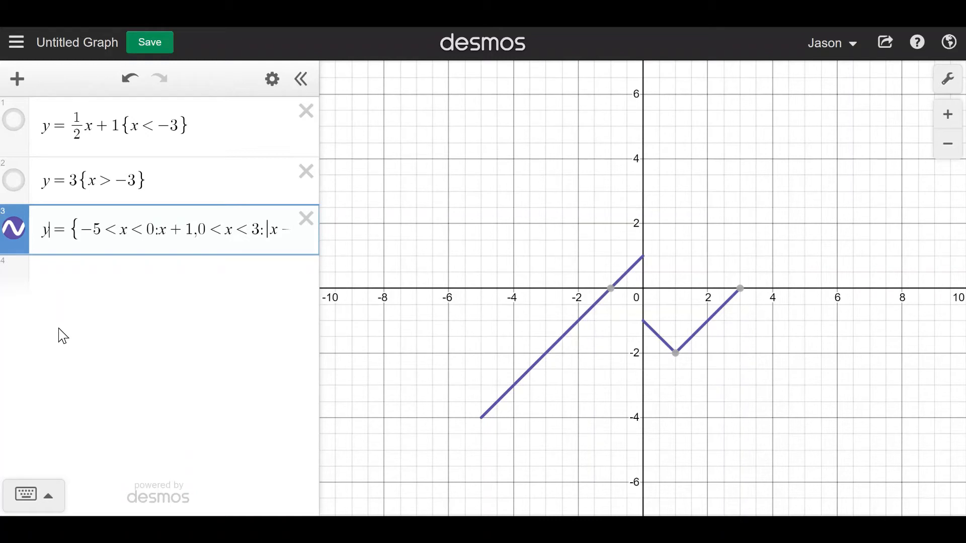
Replace the y in the third expression with f(x) to define the piecewise function by name.
key(Home)
key(Delete)
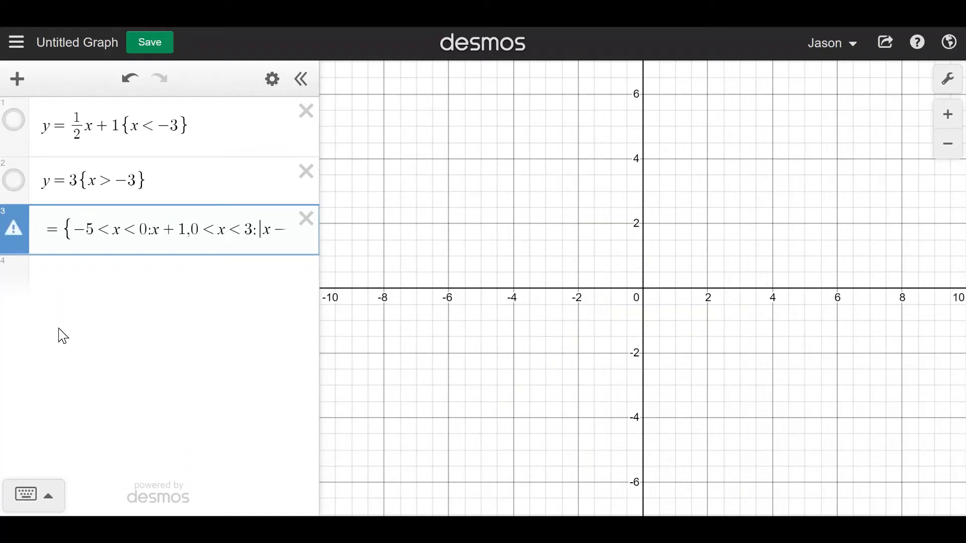
text(f(x))
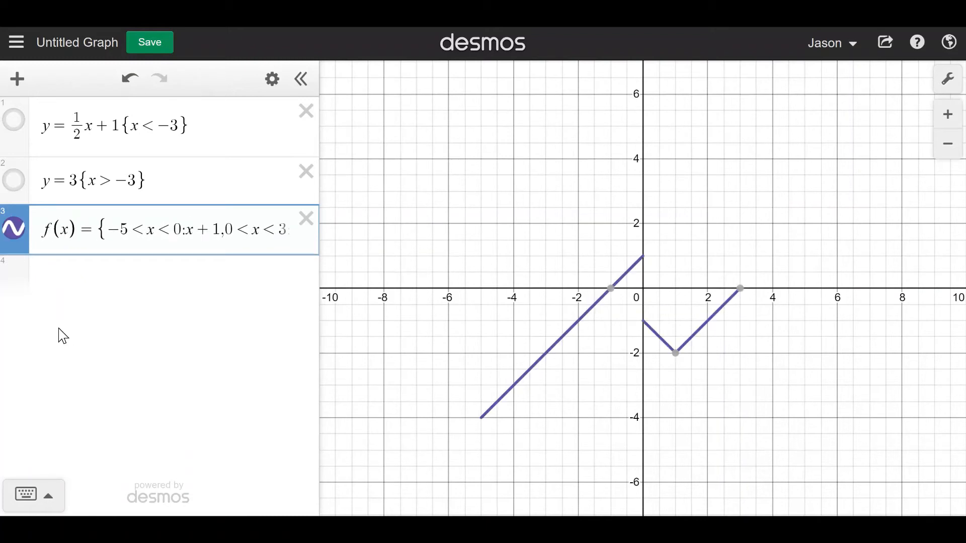
Add a fourth expression, y = f(x) + 3, to graph the piecewise function shifted vertically.
click(144, 270)
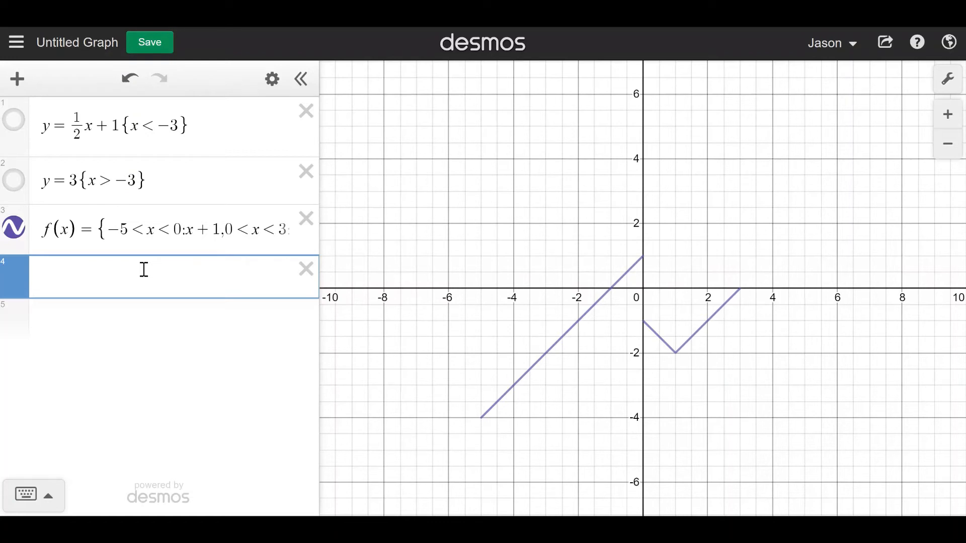
click(118, 273)
text(y=f)
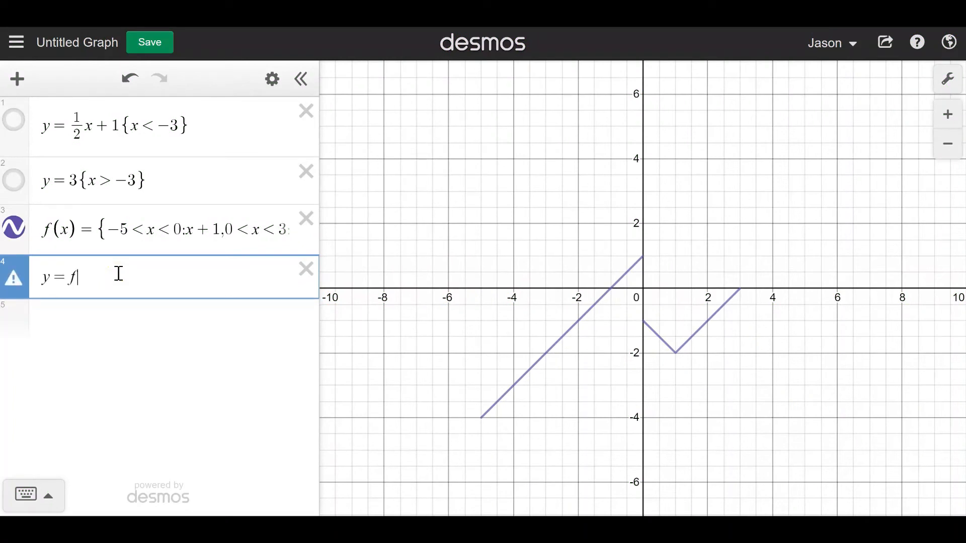
text((x))
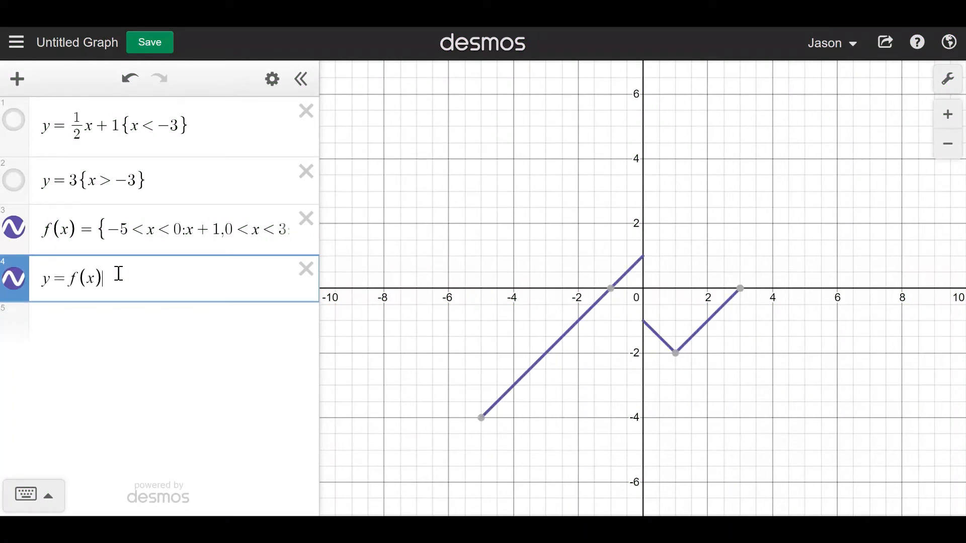
text(+3)
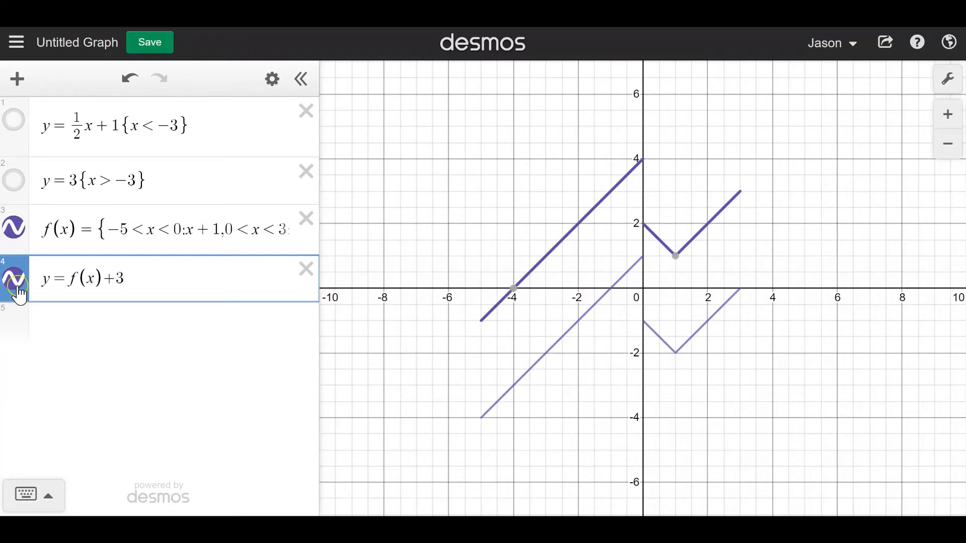
Set the graph color of the fourth expression, y = f(x) + 3, to blue.
click(15, 311)
click(22, 284)
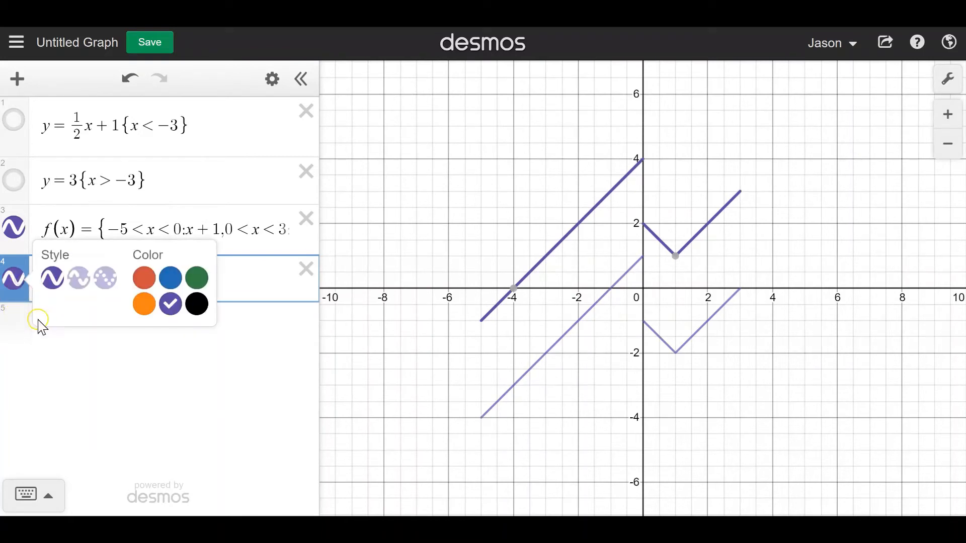
click(18, 282)
click(172, 282)
click(173, 283)
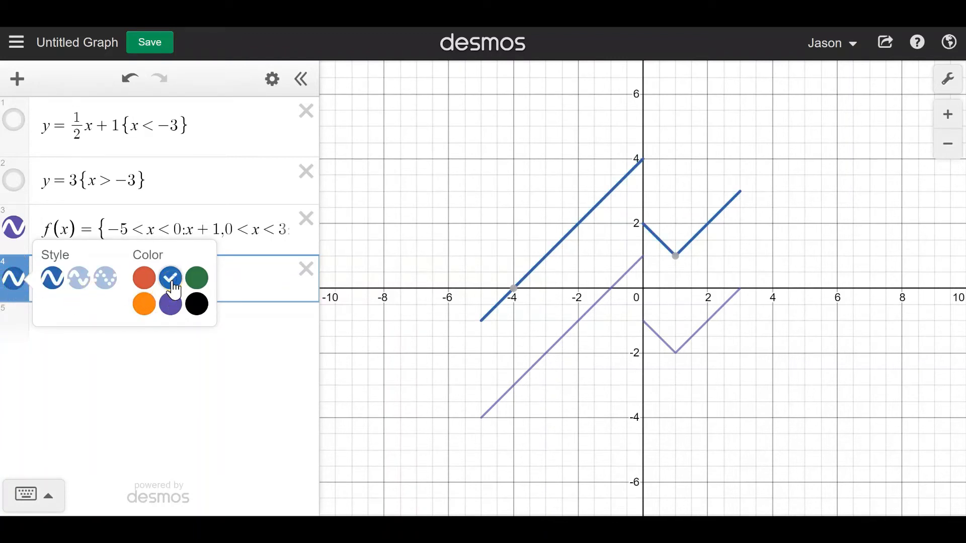
click(179, 377)
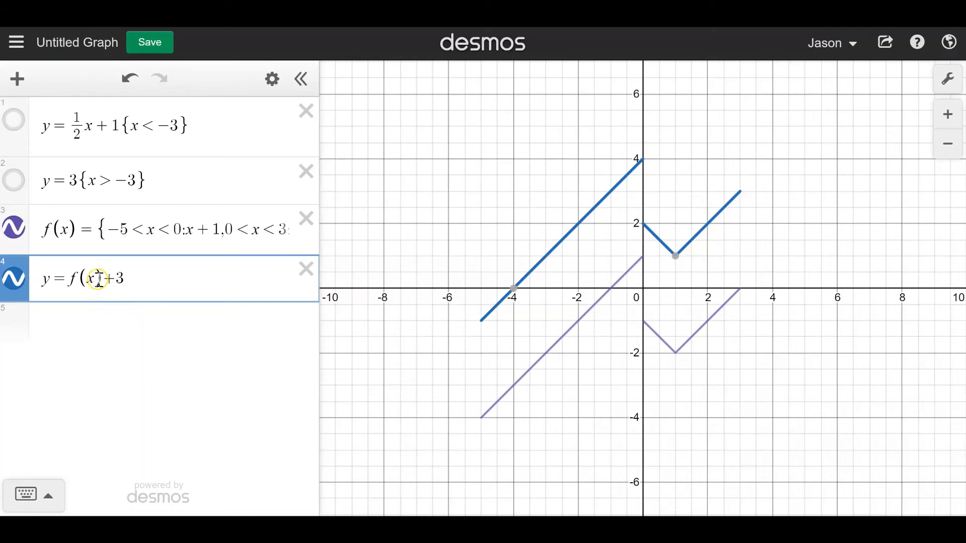
Extend the transformation in the fourth expression so that it reads y = -1/2 f(x - 4) + 3.
text(-4)
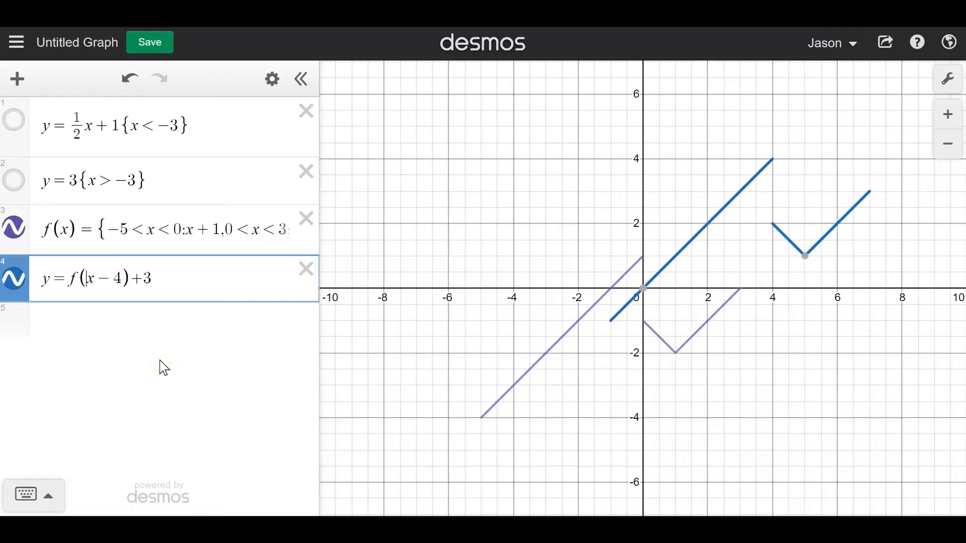
key(Left)
key(Left)
key(Left)
key(Left)
text(-1)
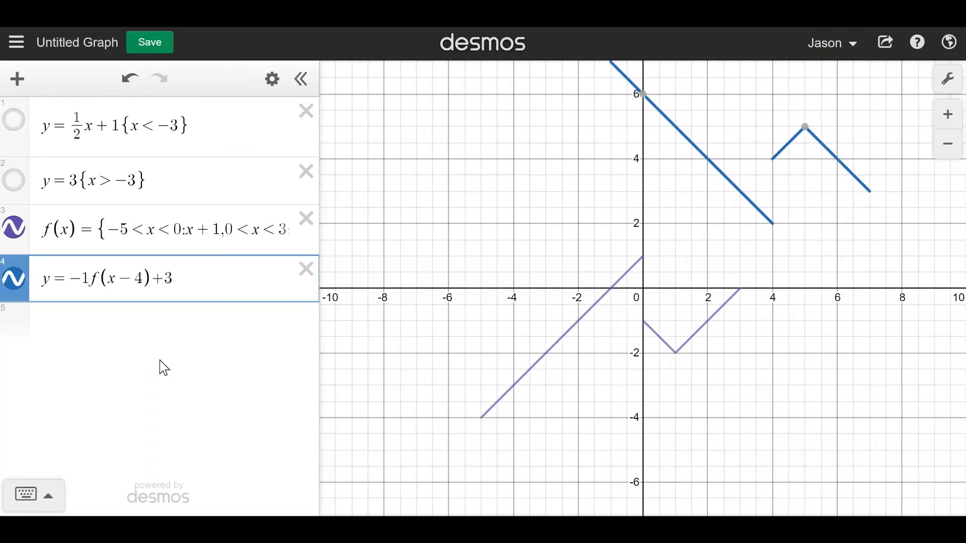
text(/2)
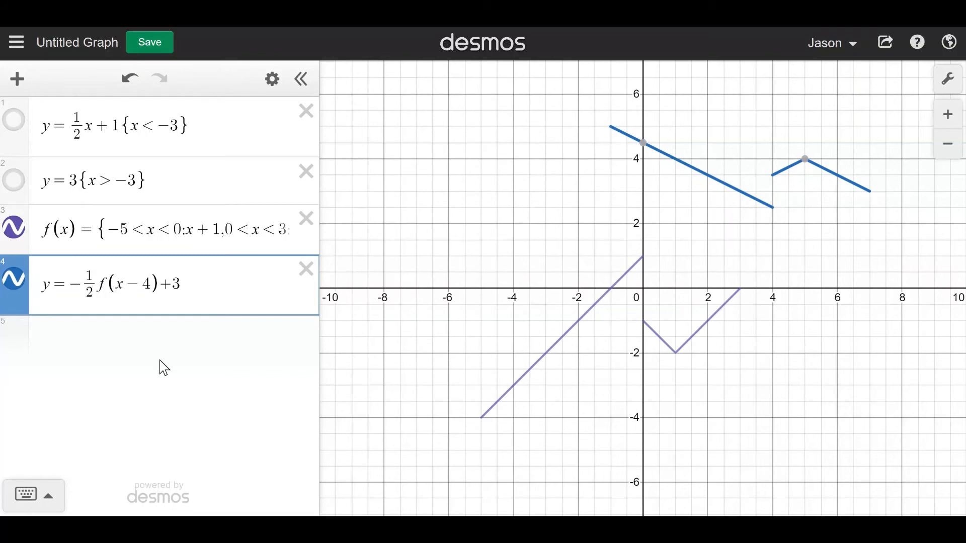
Highlight the whole first piece, -5 < x < 0: x + 1, in the definition of f(x) to review it.
click(138, 335)
drag(112, 233, 221, 232)
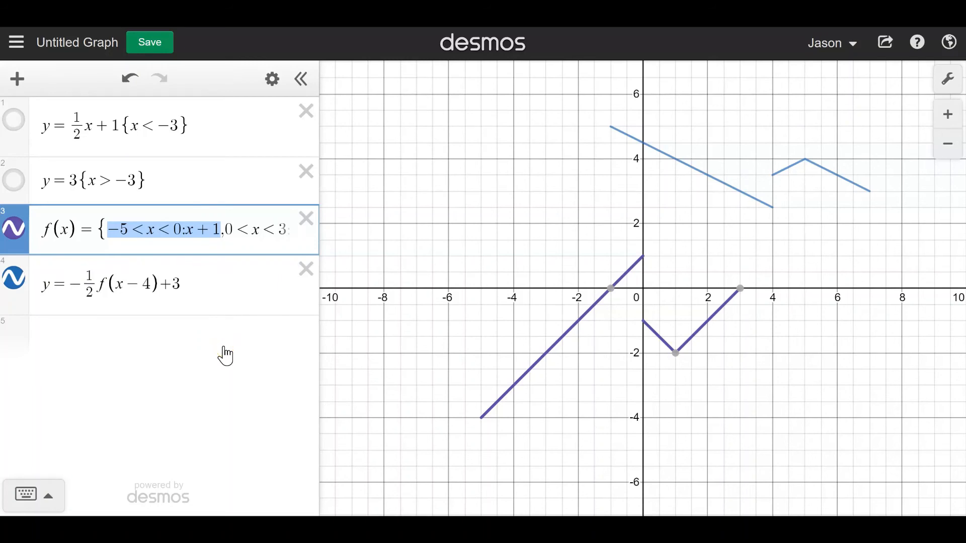
click(212, 336)
Try -2 as the lower bound of the second piece's domain in f(x), and restore it to 0.
click(236, 228)
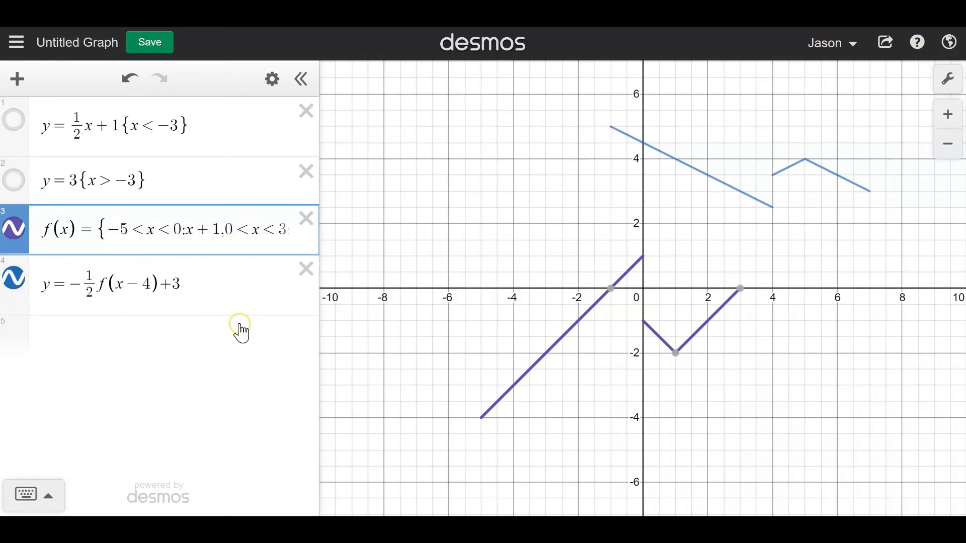
key(shift+Left)
text(-2)
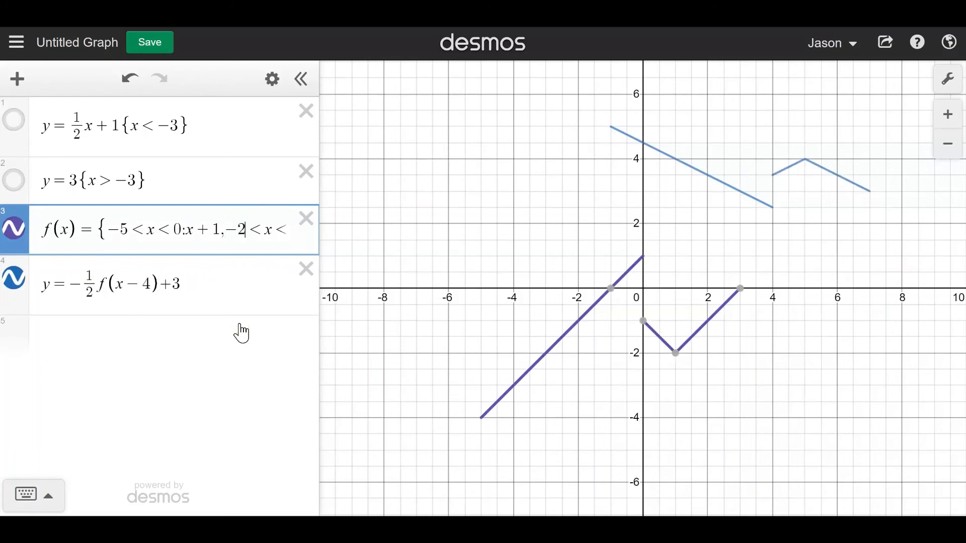
click(251, 395)
click(248, 397)
key(BackSpace)
key(BackSpace)
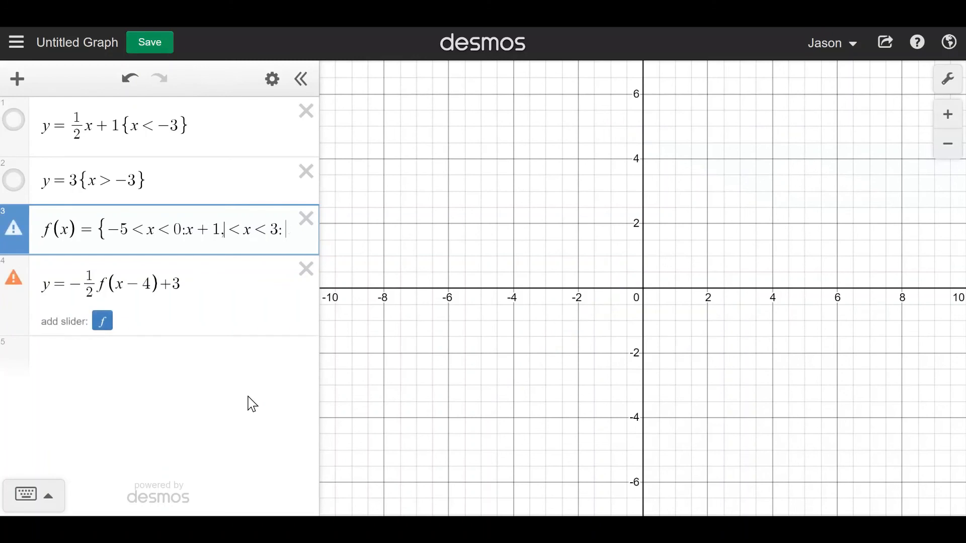
text(0)
Highlight the domain condition -5 < x < 0 in the definition of f(x) to review it.
click(221, 409)
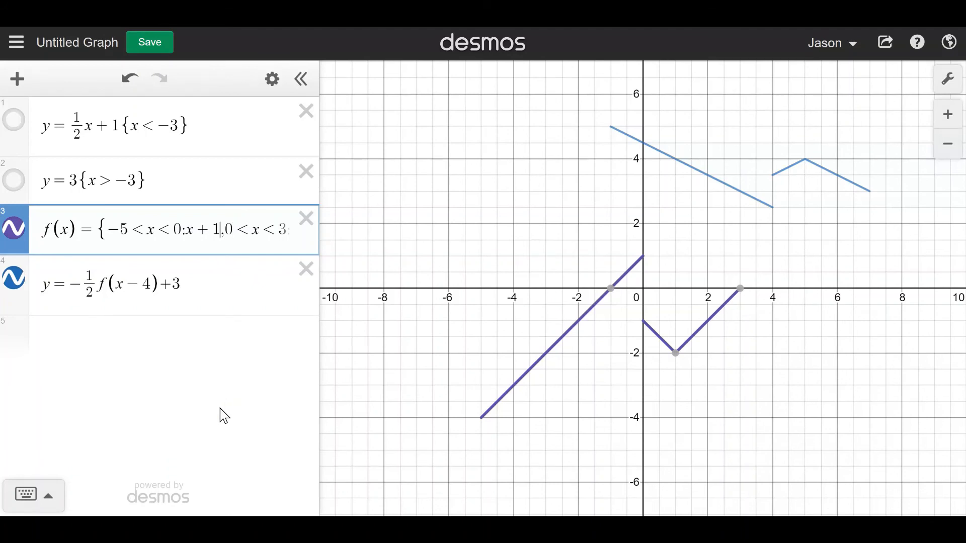
key(Left)
key(Left)
key(Left)
key(Left)
key(shift+Left)
key(shift+Left)
key(shift+Left)
key(shift+Left)
key(shift+Left)
key(shift+Left)
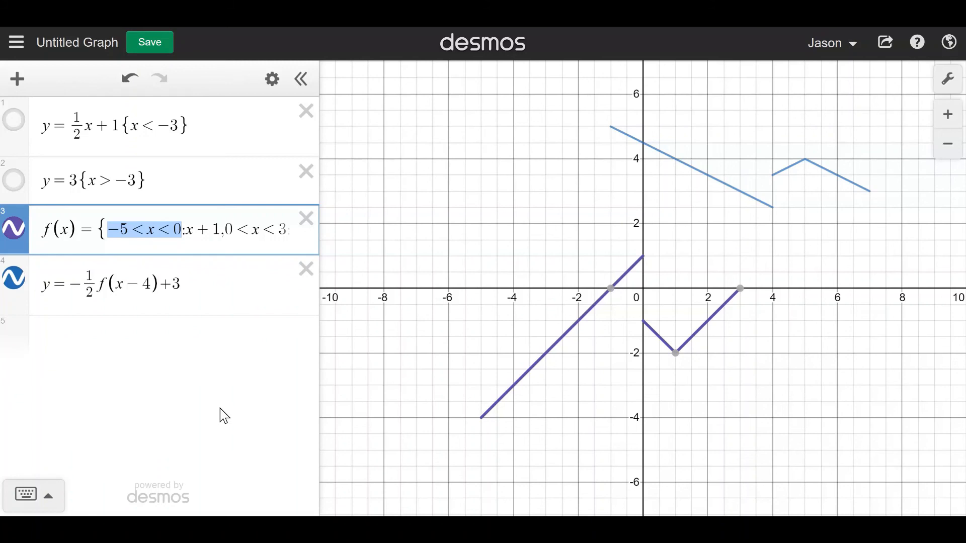
Add a fifth expression, y = f(0), to evaluate the piecewise function at zero.
click(146, 400)
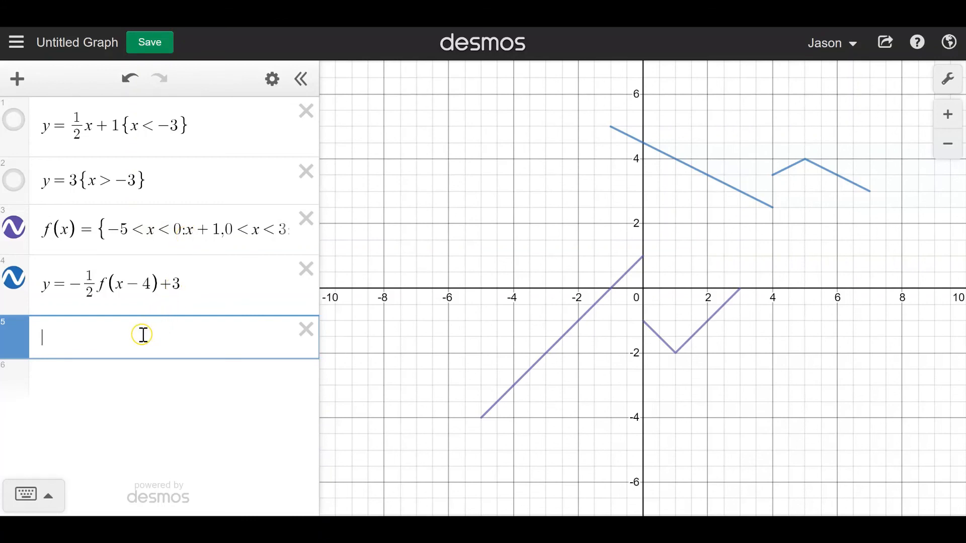
text(y=)
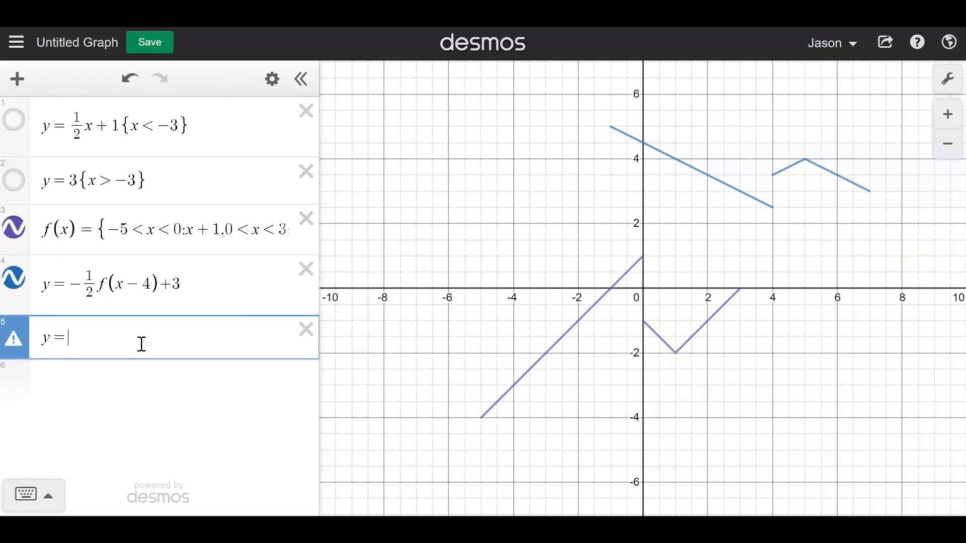
text(f(0))
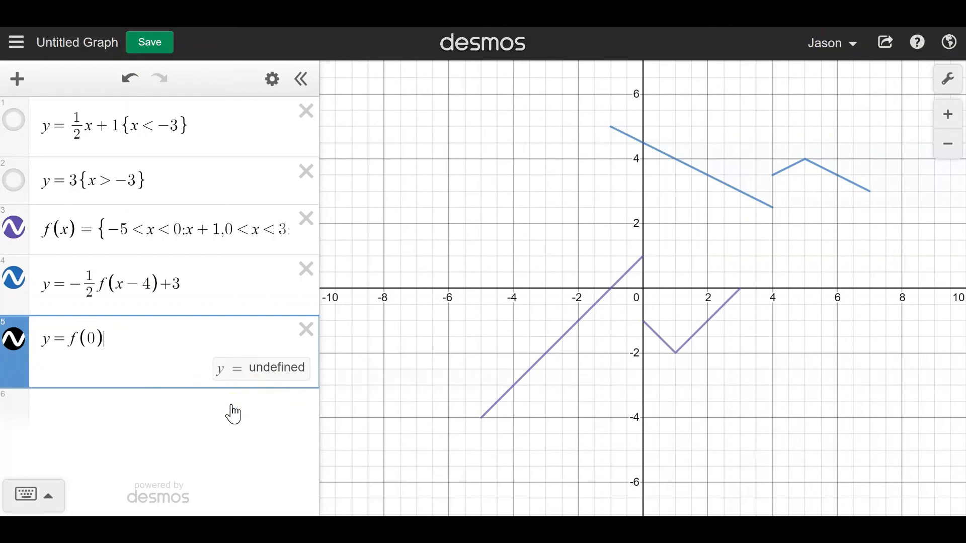
Include zero in the second piece's domain by changing its condition in f(x) to 0 ≤ x < 3.
click(251, 227)
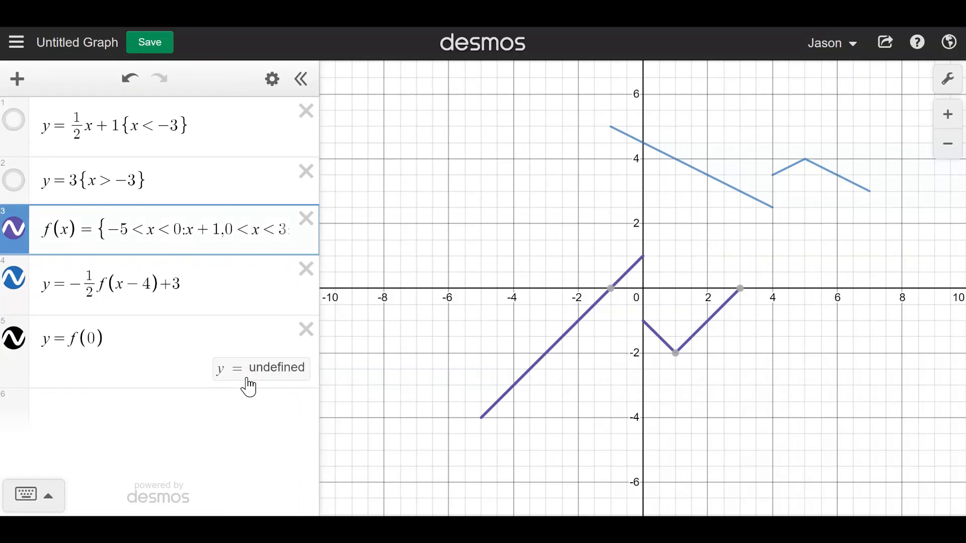
text(=)
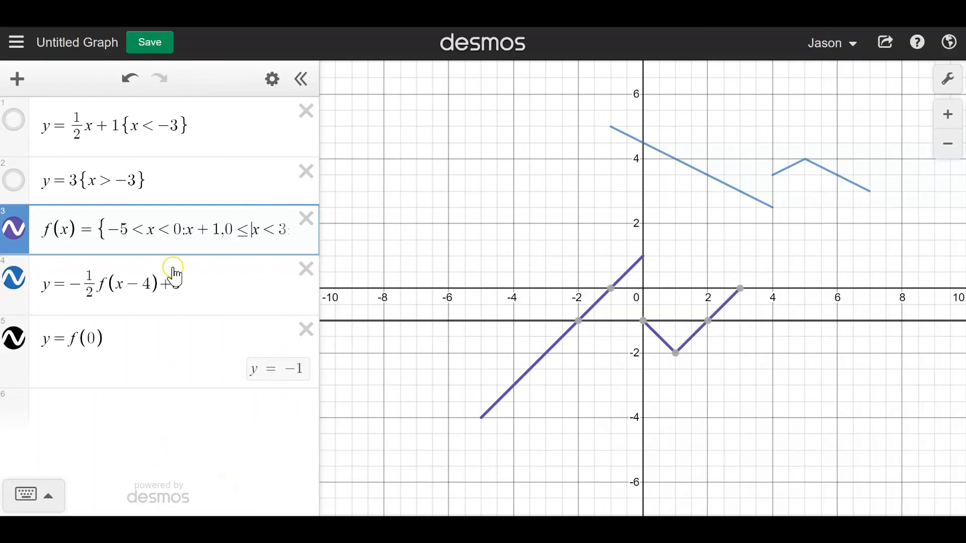
click(173, 231)
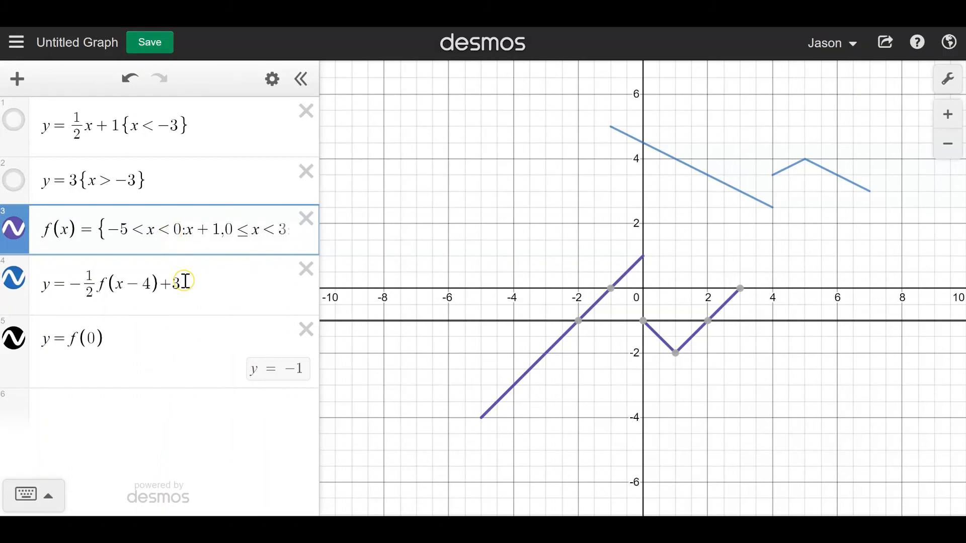